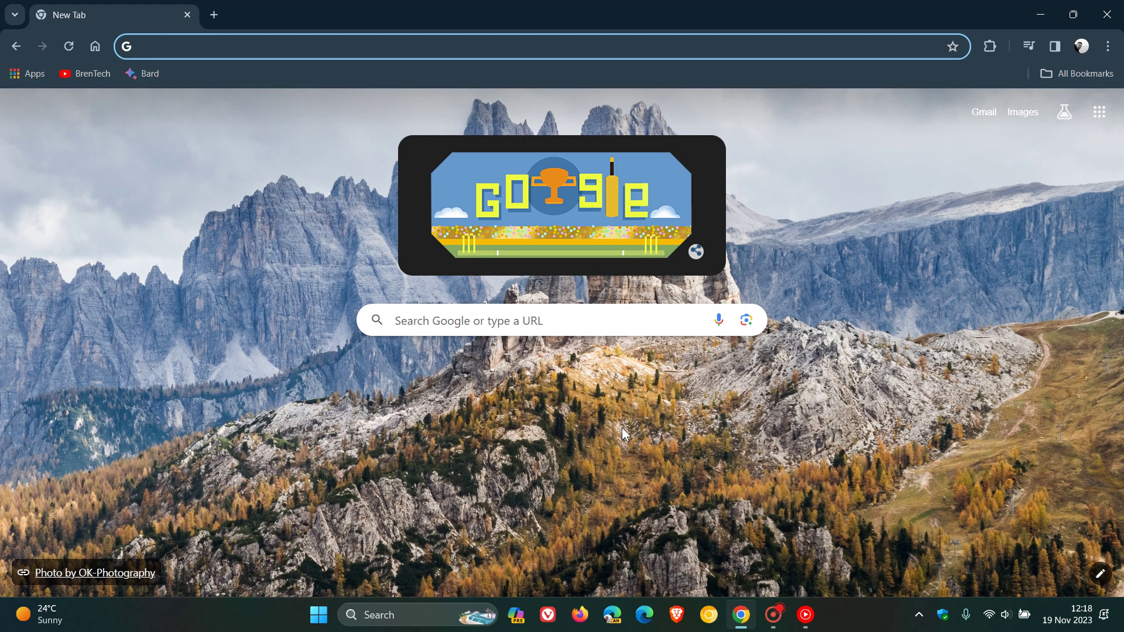
Step: Load bard.google.com/chat from the Bard bookmark
left_click(147, 75)
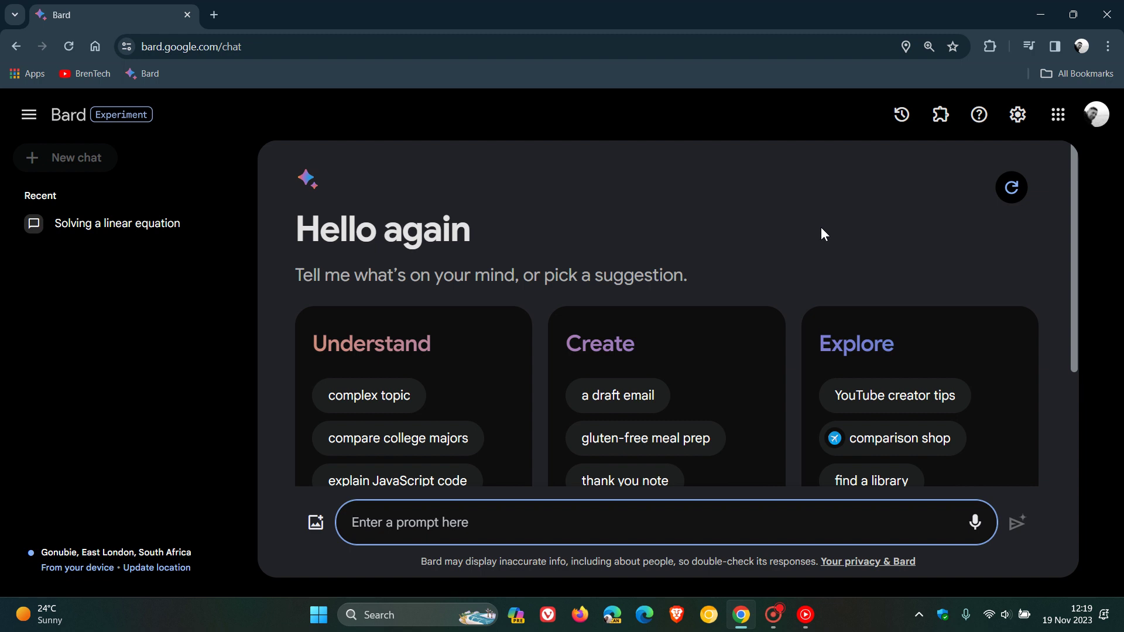
Step: Paste the equation x+3=8 into the prompt box and submit it to Bard
right_click(412, 522)
left_click(469, 364)
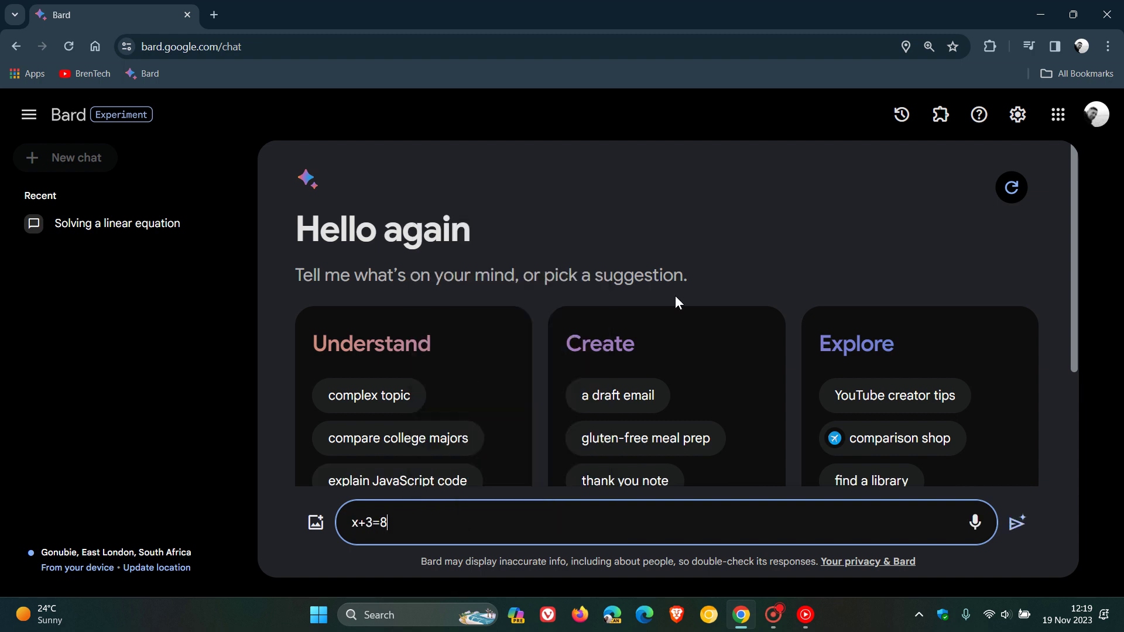
left_click(1017, 524)
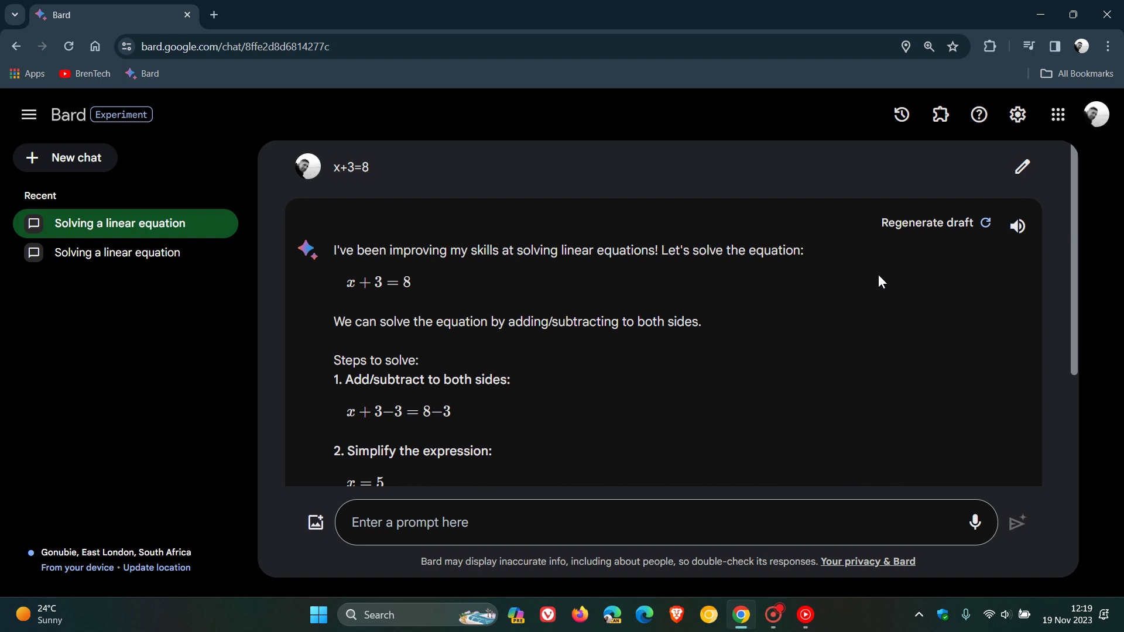
scroll(875, 279, "down", 1)
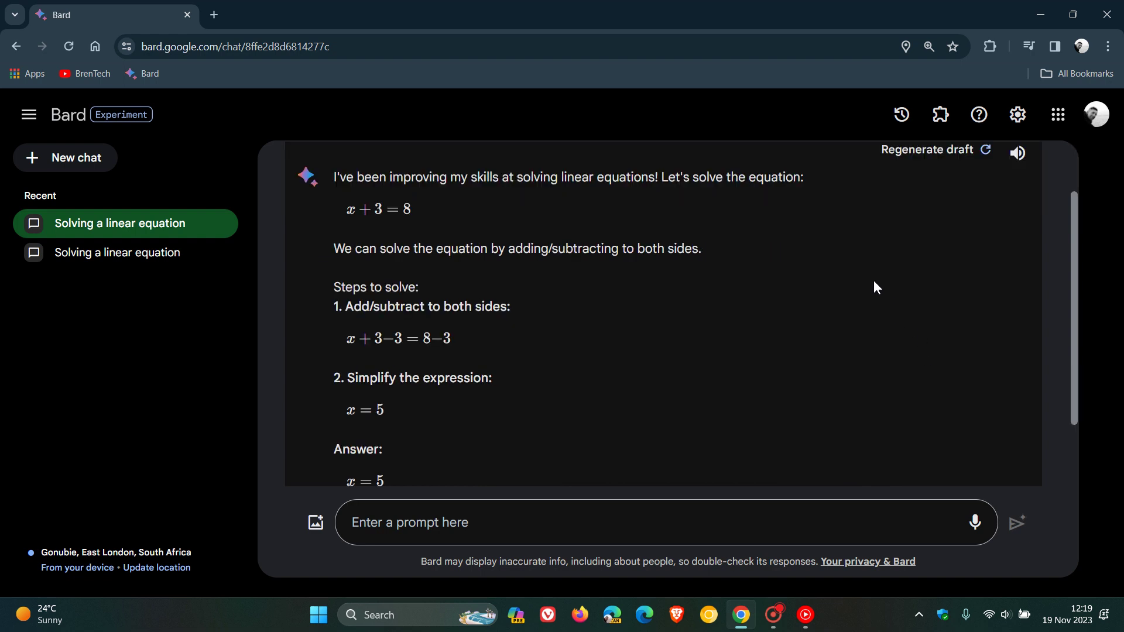
scroll(873, 281, "down", 1)
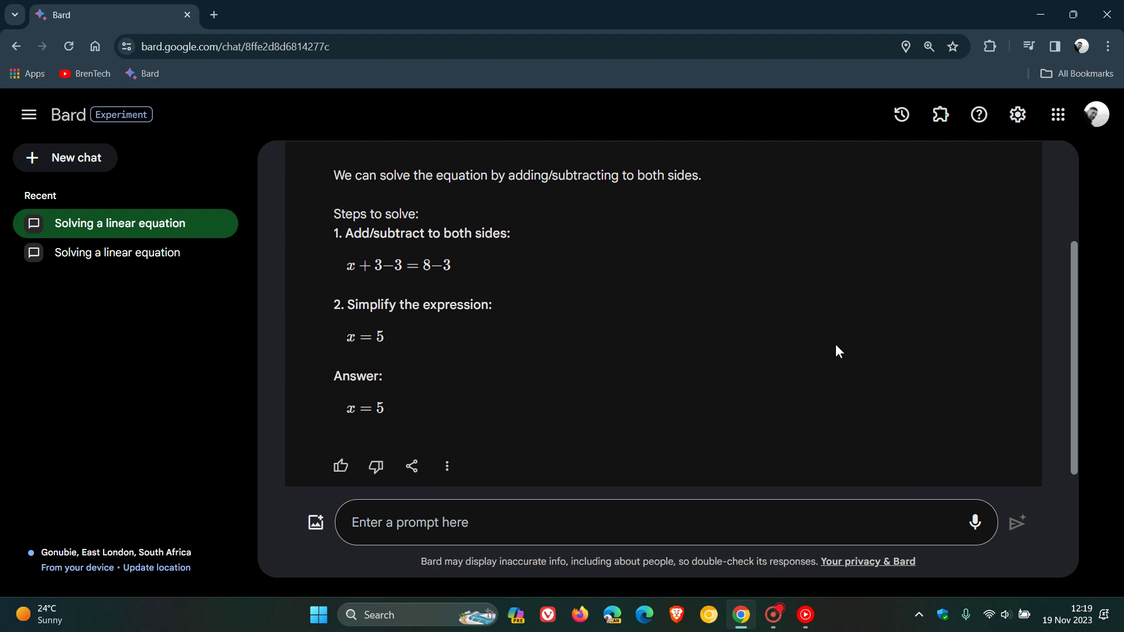
scroll(835, 344, "up", 2)
scroll(836, 343, "up", 2)
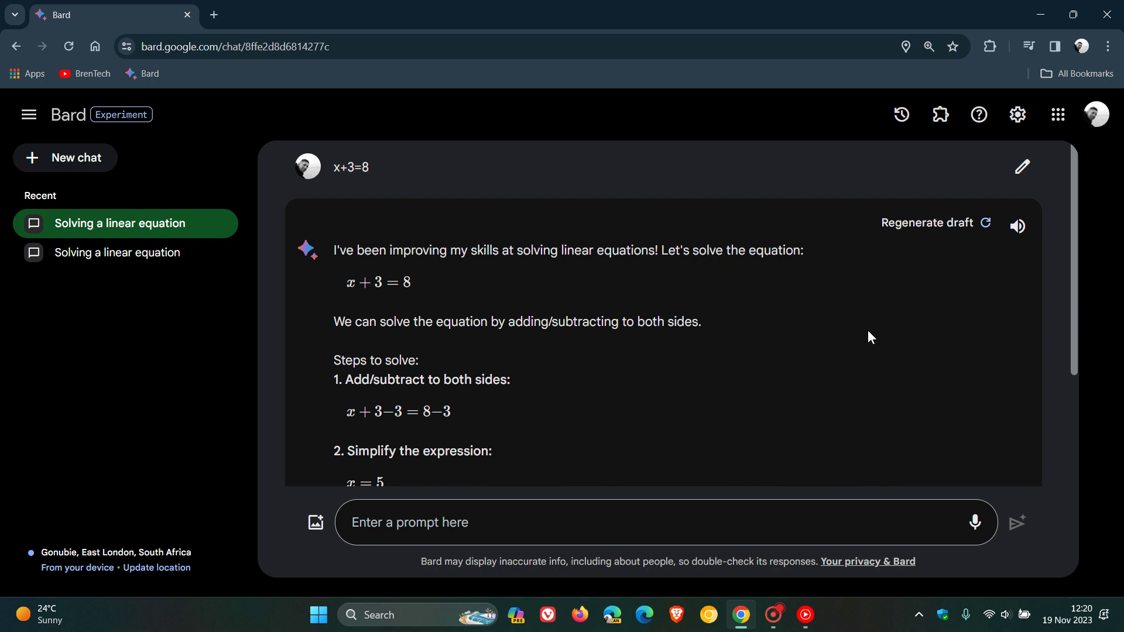
scroll(868, 330, "down", 2)
scroll(868, 329, "up", 2)
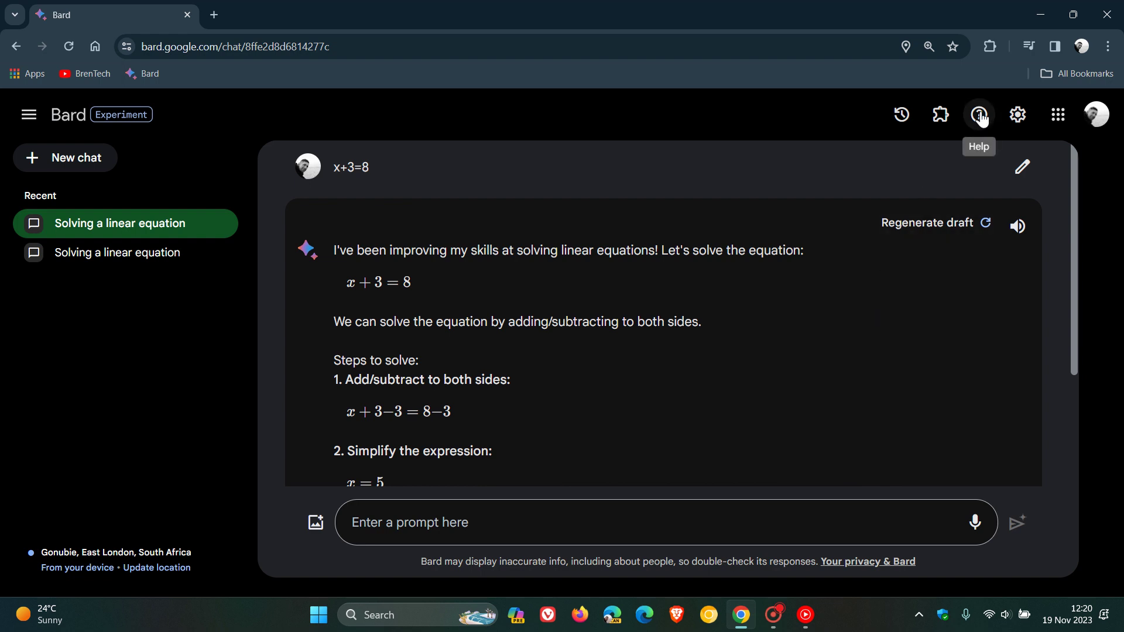
Step: Open Bard's Updates page and highlight its age-groups and math-equations headings, then return the first tab to the previous page
left_click(981, 117)
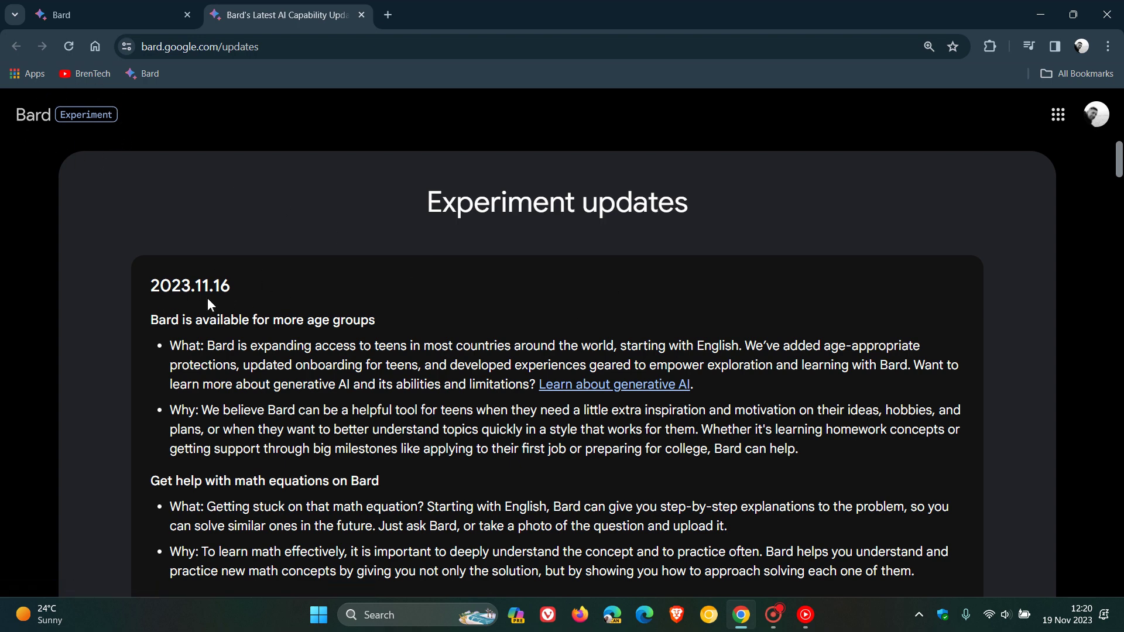
scroll(536, 282, "down", 2)
scroll(528, 264, "down", 1)
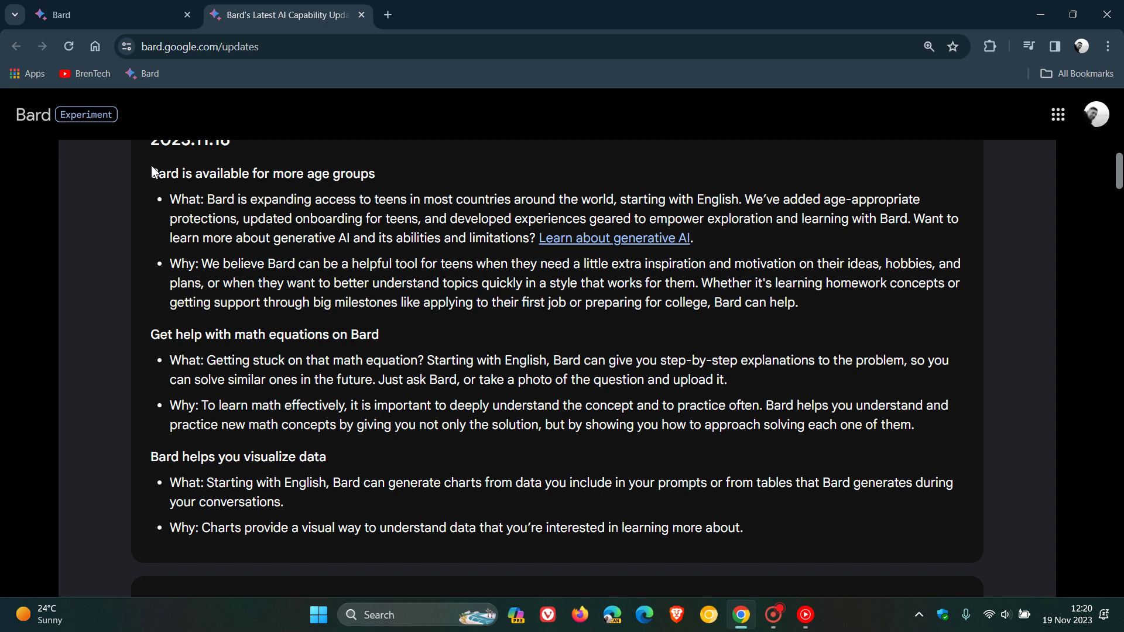
left_click_drag(148, 173, 393, 181)
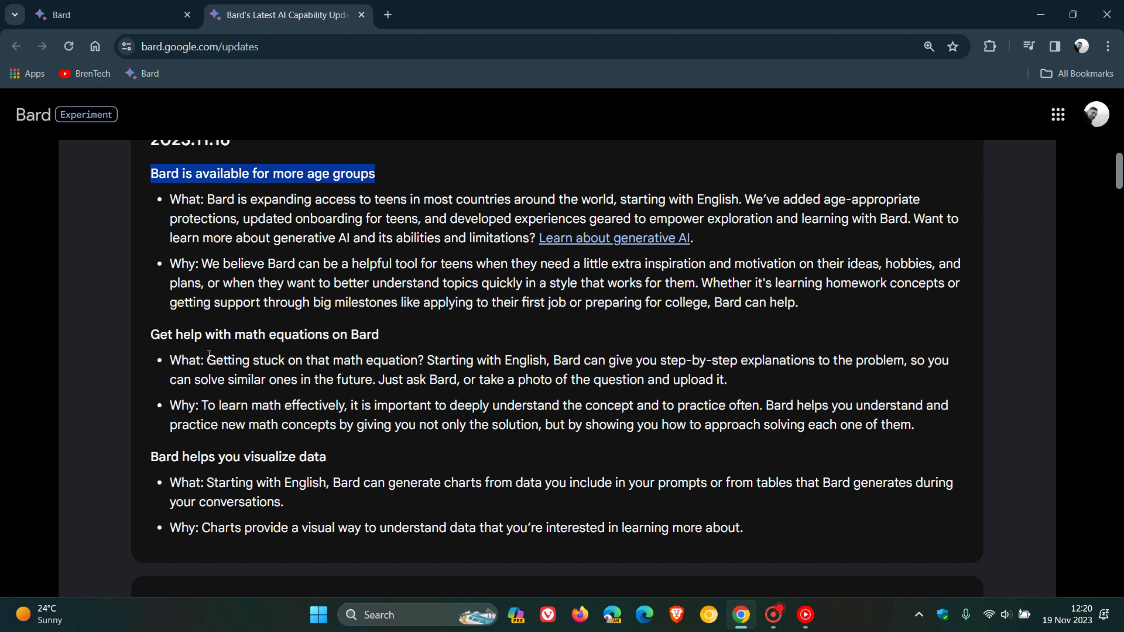
left_click_drag(150, 335, 410, 332)
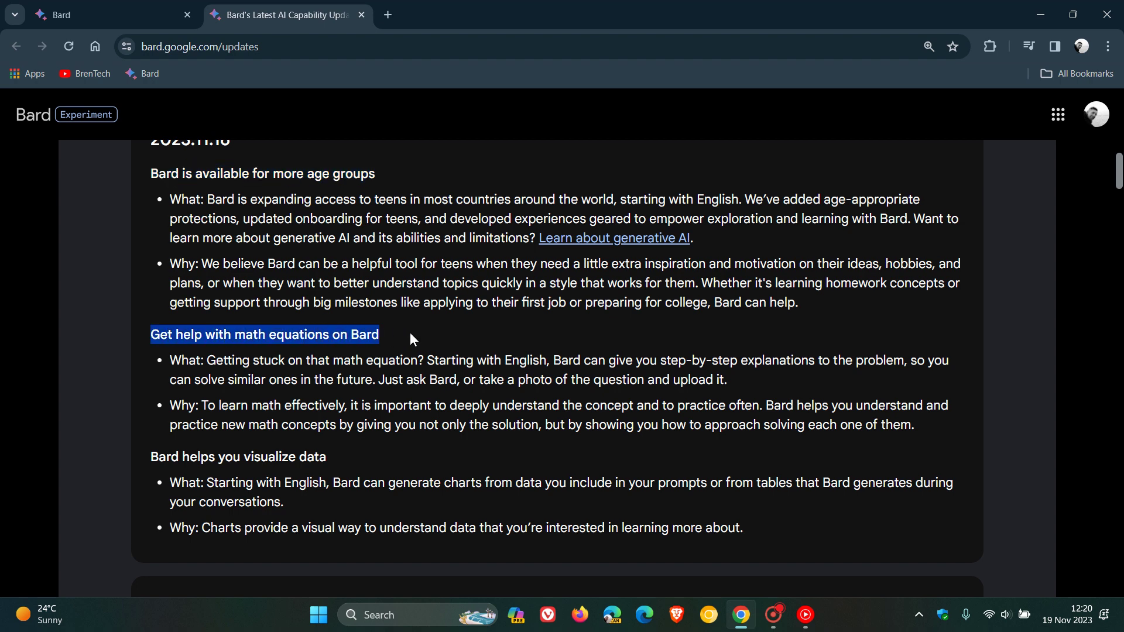
left_click(162, 15)
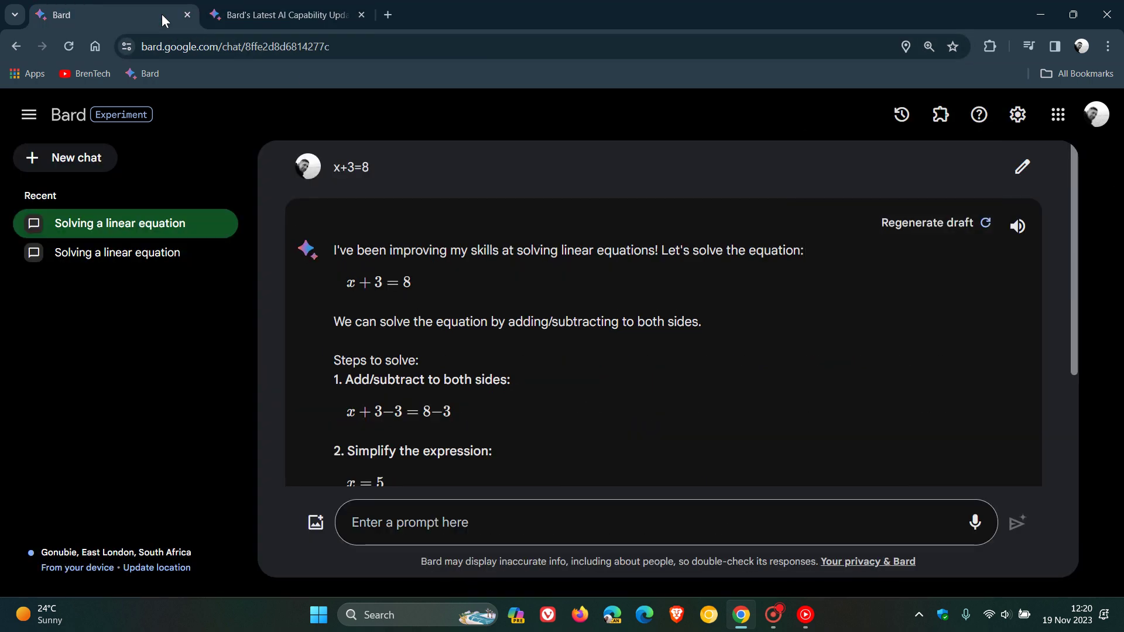
left_click(16, 48)
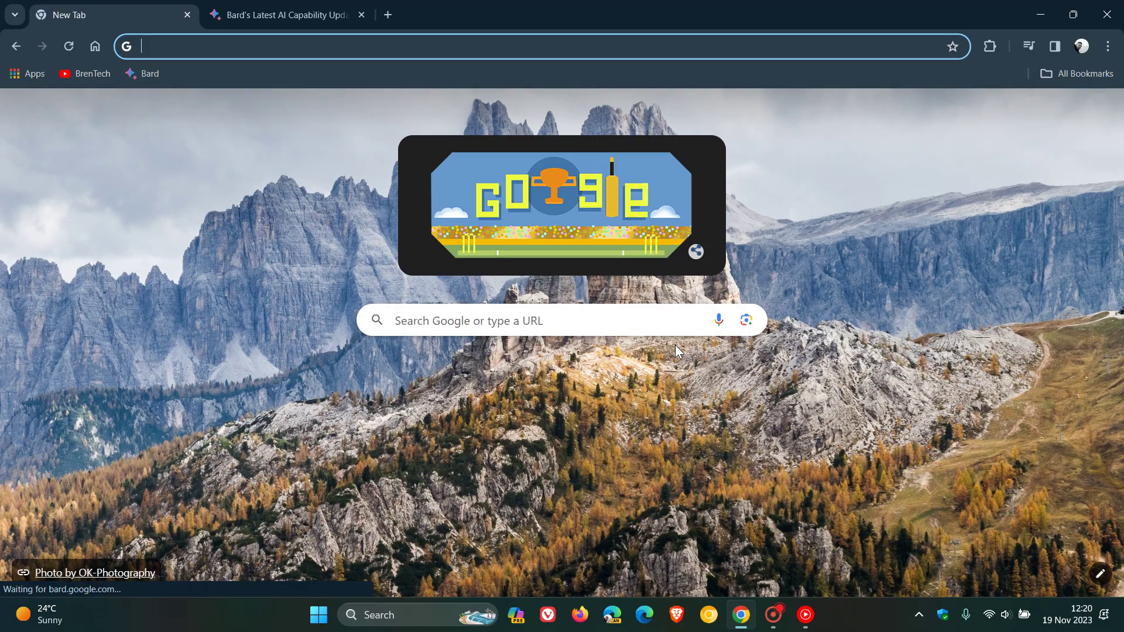